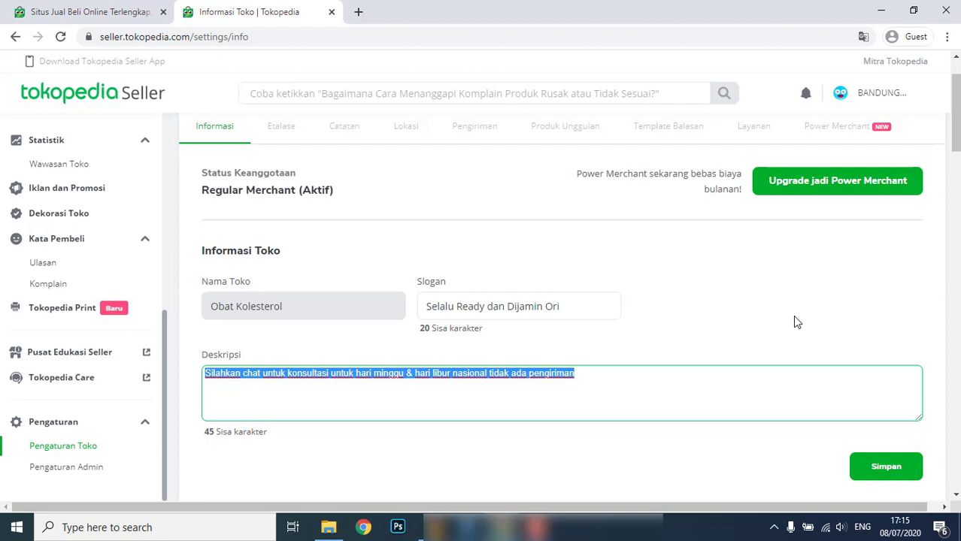
# - Replace the shop description with "Jual Obat Herbal Original- Pengiriman dari Jakarta" / "Silakan Cek Voucher Free Ongkir & Casback di Profil Toko" on two lines and save it
pyautogui.press('BackSpace')
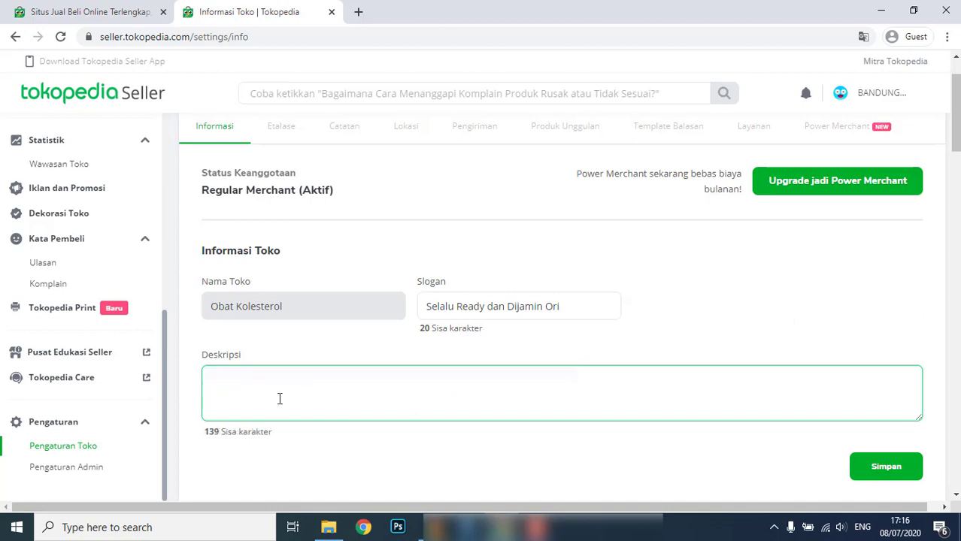
pyautogui.write('Jual Obat Herbal Original- Pengiriman dari Jakarta')
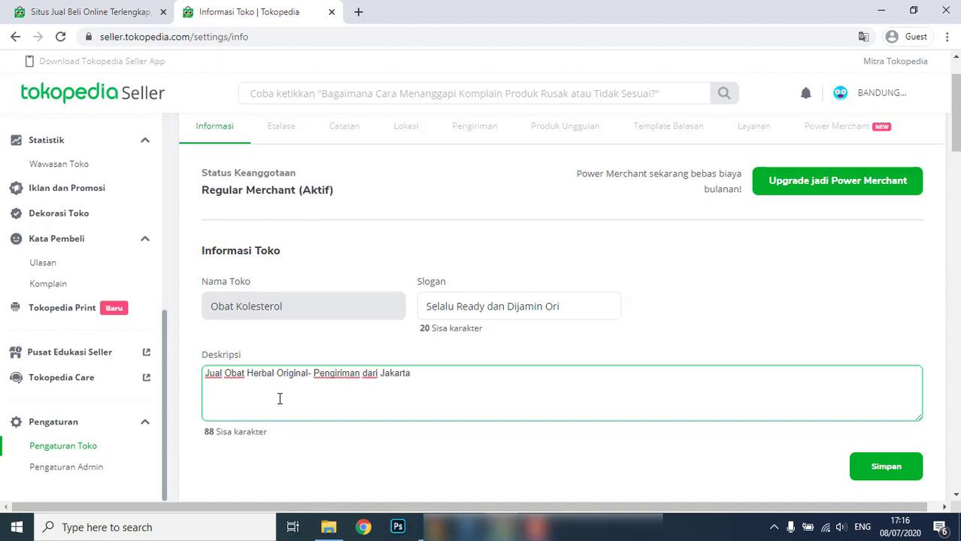
pyautogui.press('Return')
pyautogui.write('Silakan Cek Vou')
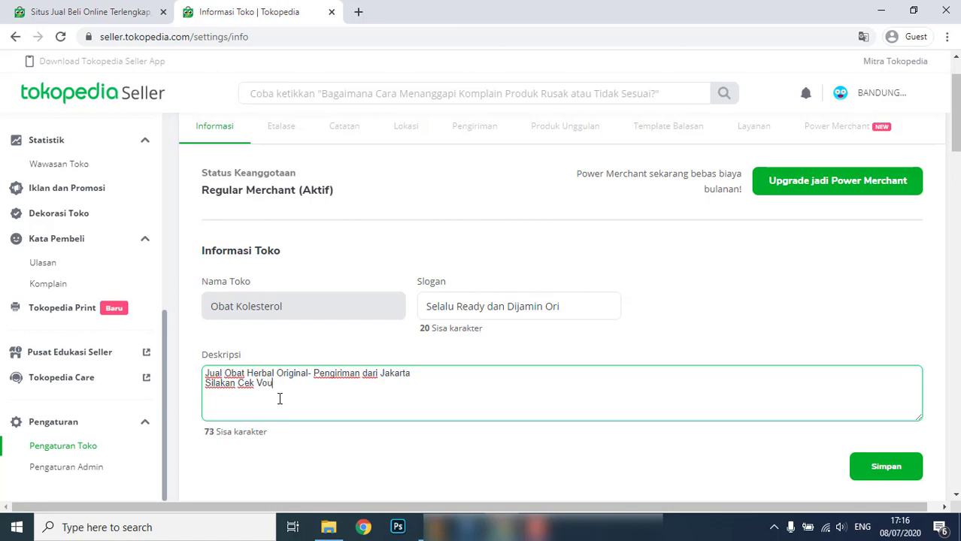
pyautogui.write('cher Free Ongkir & Cas')
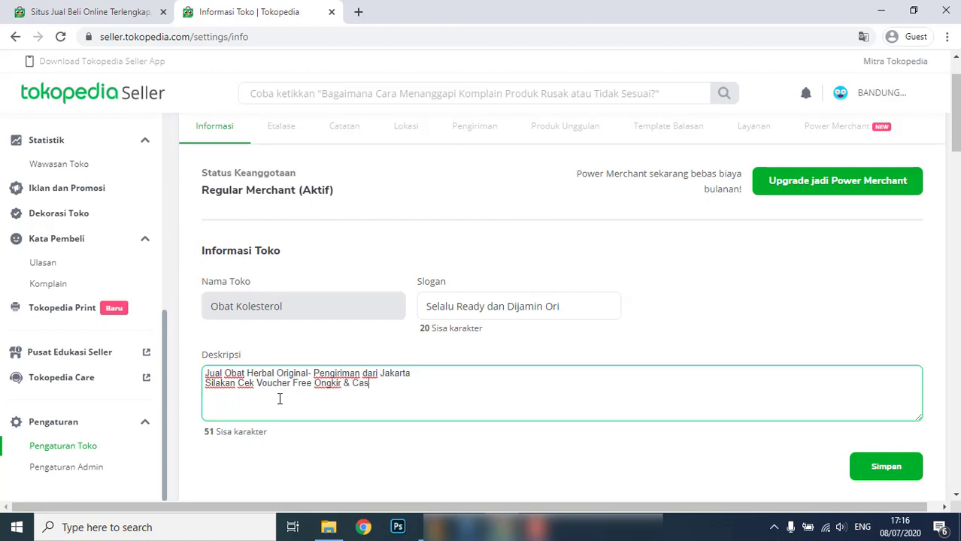
pyautogui.write('back di Prof')
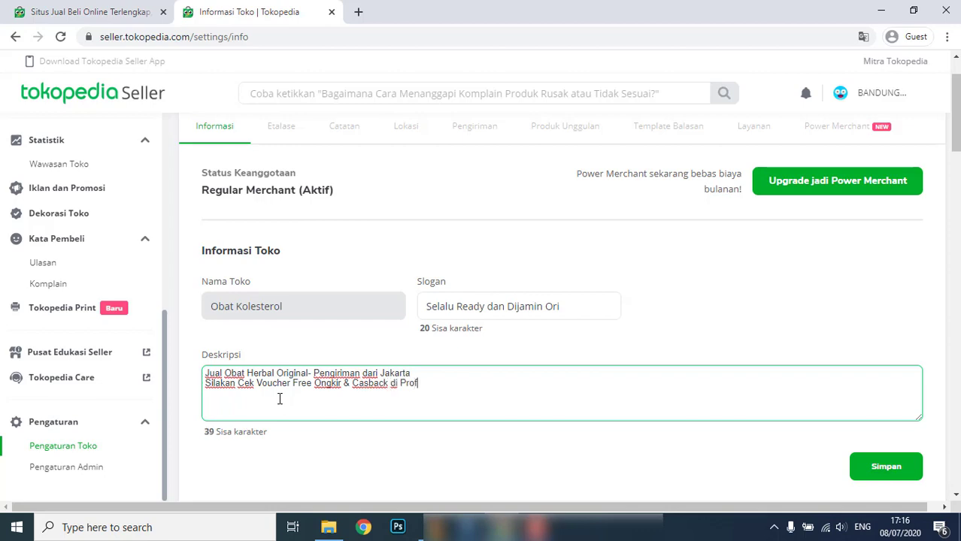
pyautogui.write('il Toko')
pyautogui.click(891, 469)
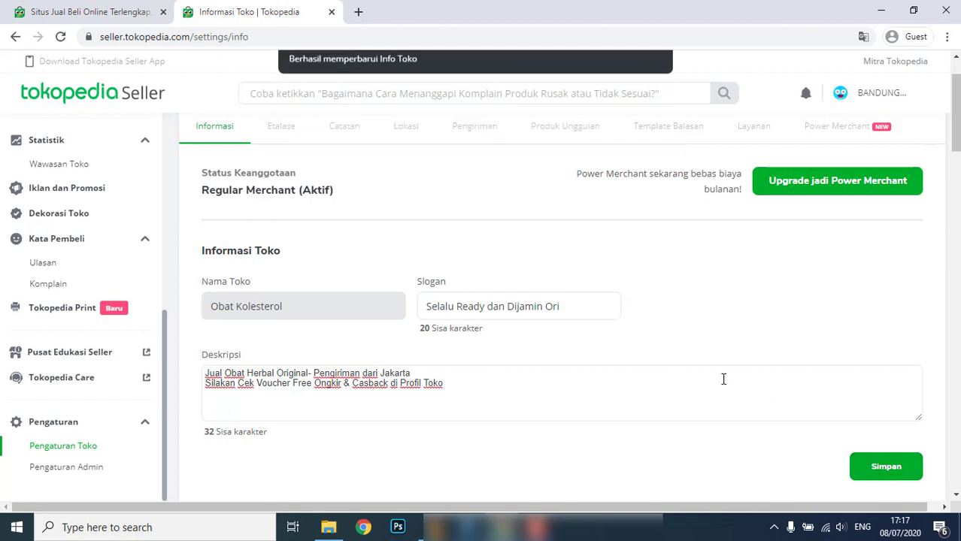
# - Select all seven days, Senin through Minggu, in the shop's opening schedule
pyautogui.scroll(-4, 722, 378)
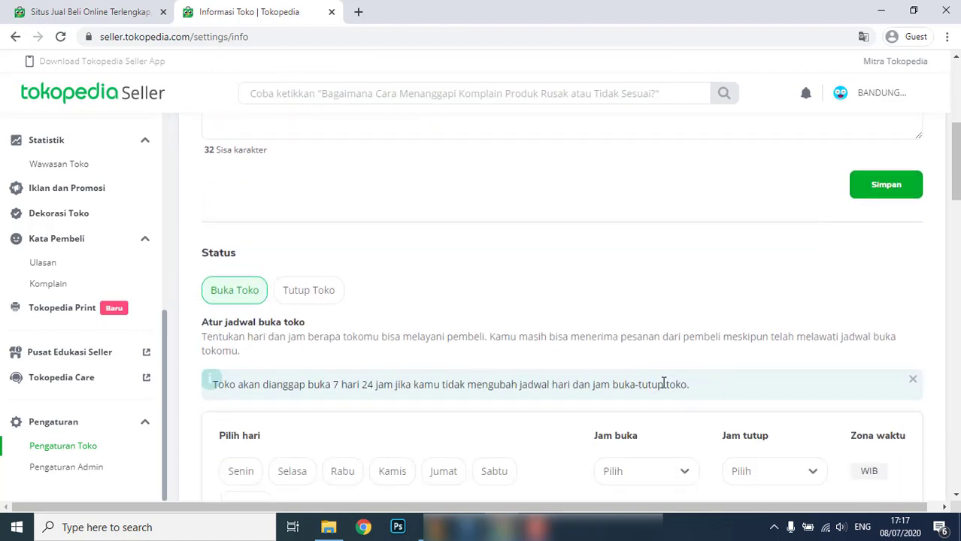
pyautogui.scroll(-1, 495, 294)
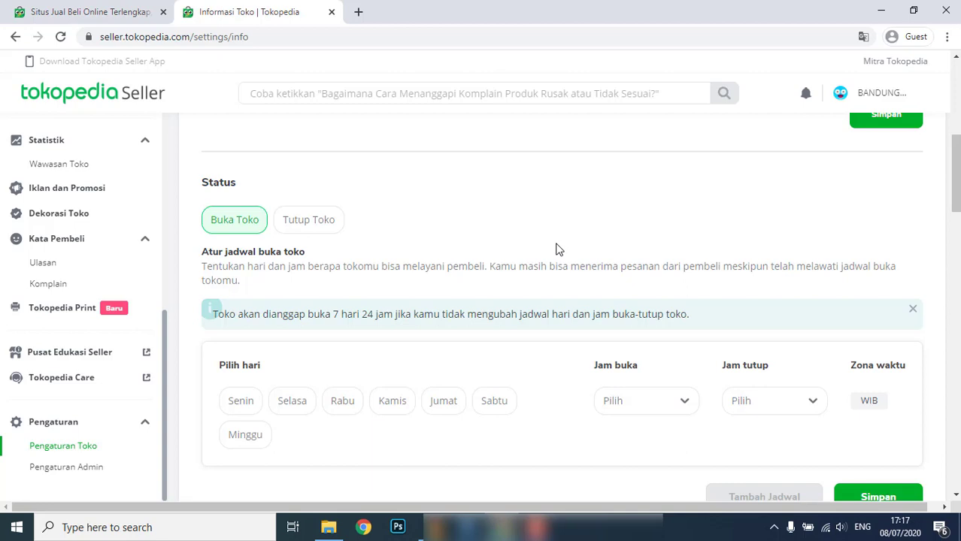
pyautogui.click(299, 406)
pyautogui.click(342, 404)
pyautogui.click(393, 403)
pyautogui.click(442, 406)
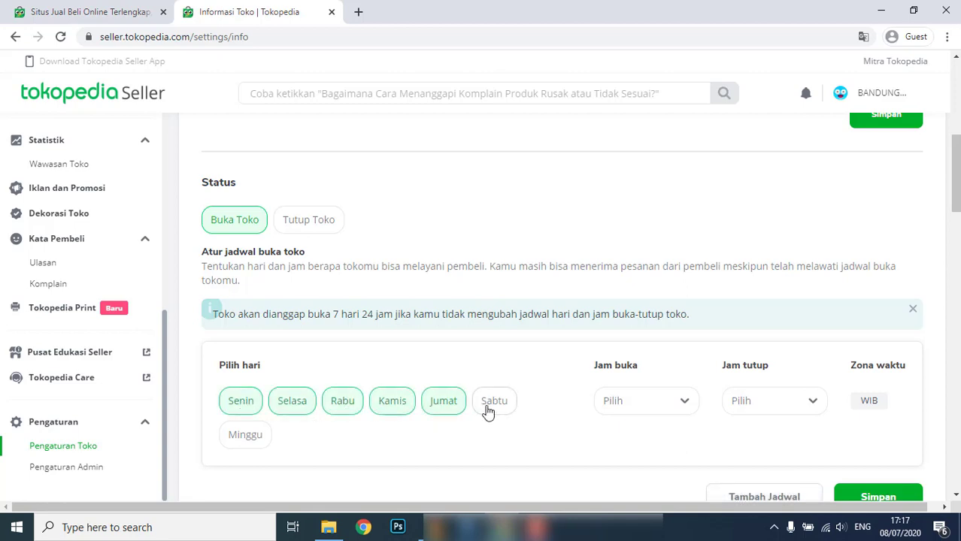
pyautogui.click(490, 406)
pyautogui.click(242, 442)
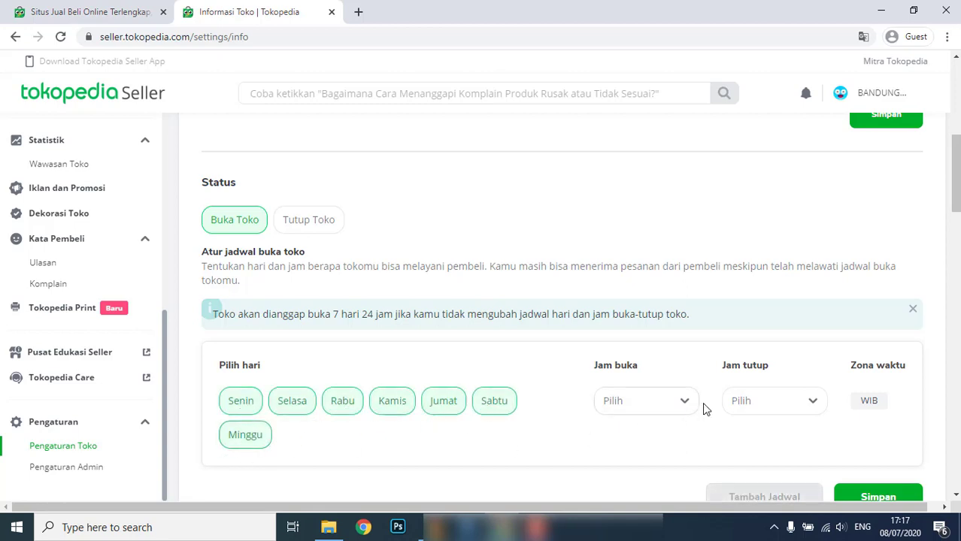
# - Set the schedule's opening time to 08:30 and closing time to 18:30, and save the schedule
pyautogui.click(682, 403)
pyautogui.scroll(-5, 658, 417)
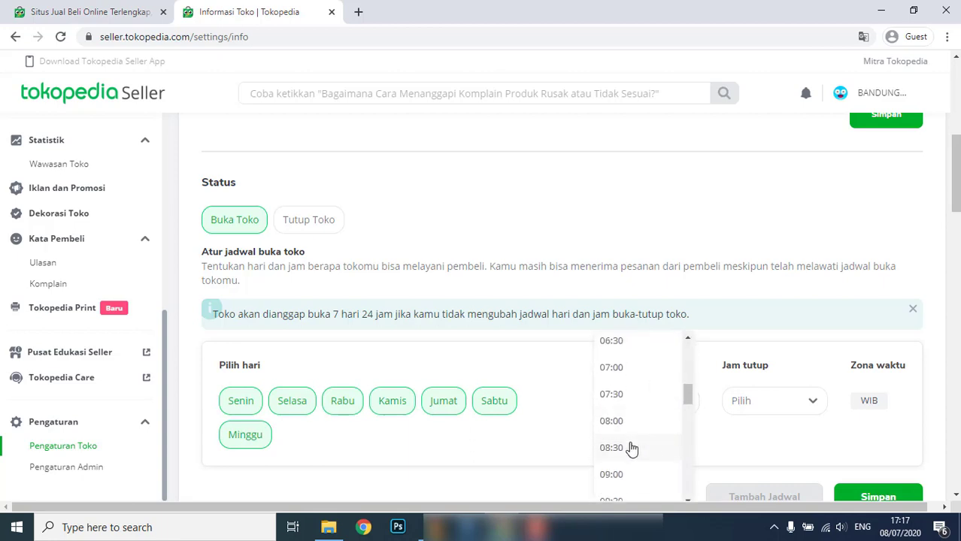
pyautogui.click(629, 449)
pyautogui.click(785, 407)
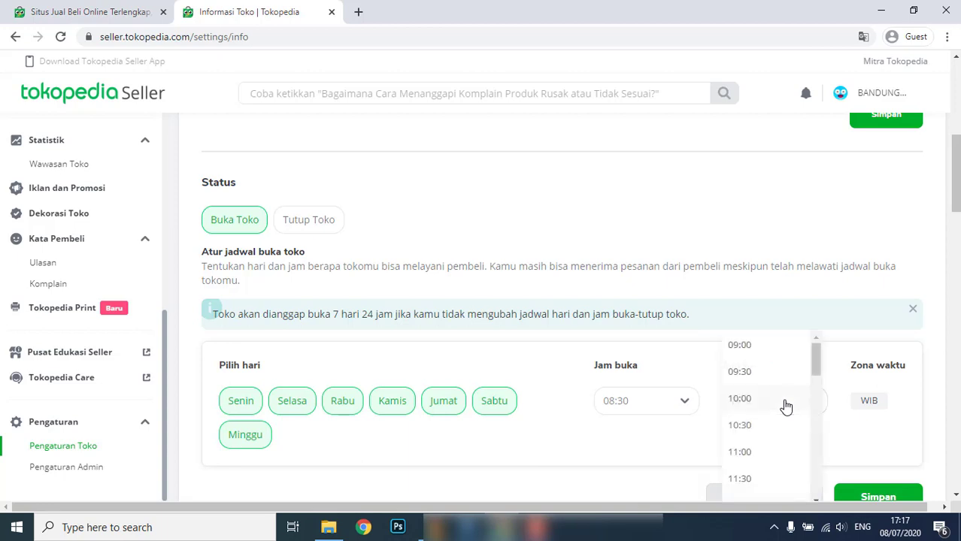
pyautogui.scroll(-10, 785, 407)
pyautogui.scroll(4, 785, 406)
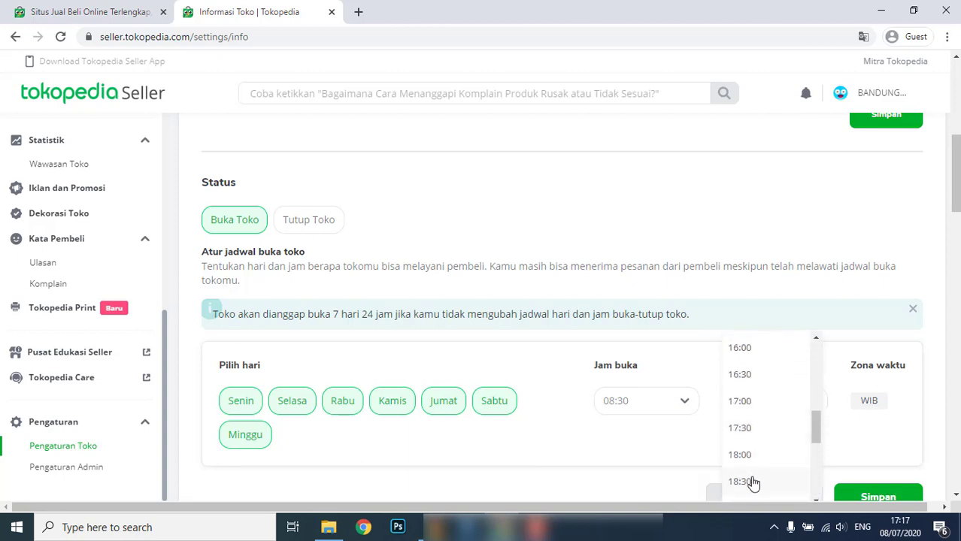
pyautogui.click(752, 482)
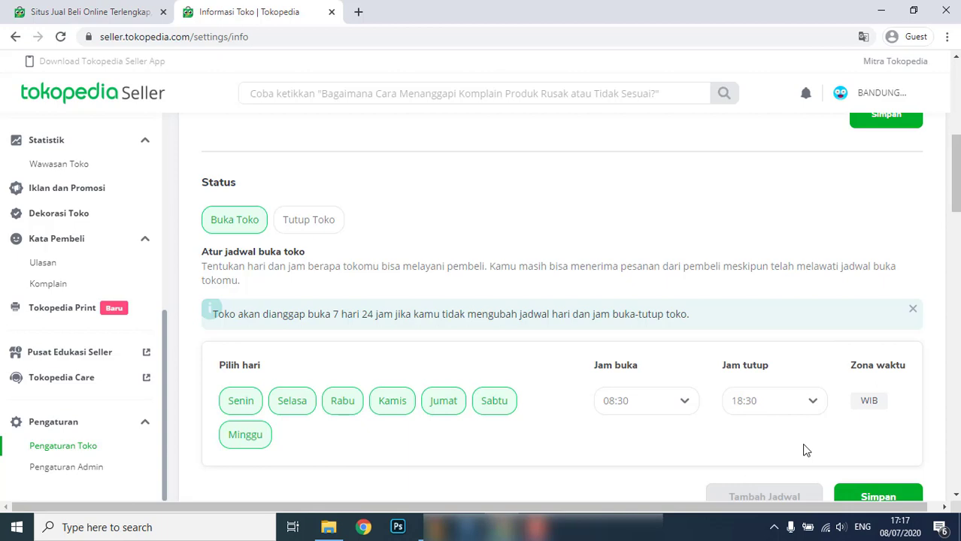
pyautogui.scroll(-1, 786, 421)
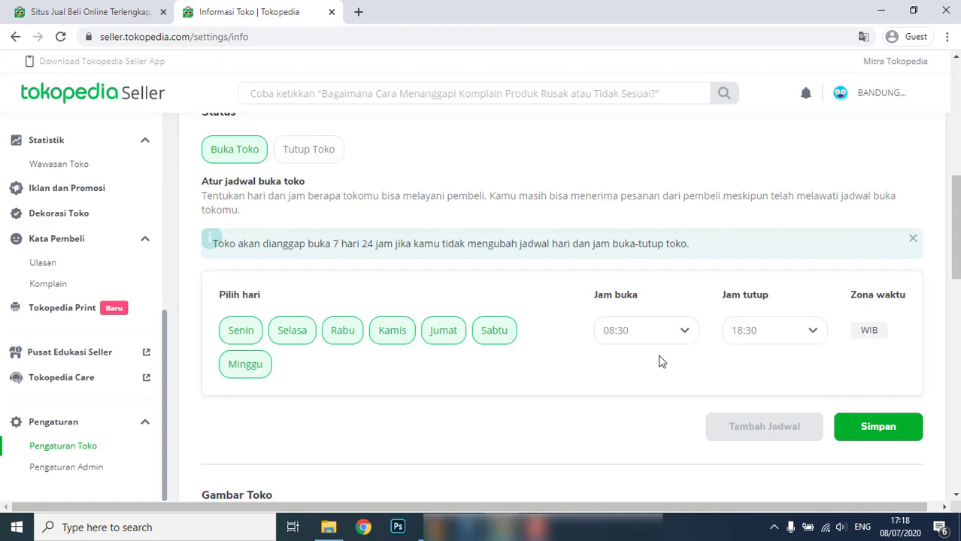
pyautogui.scroll(4, 86, 308)
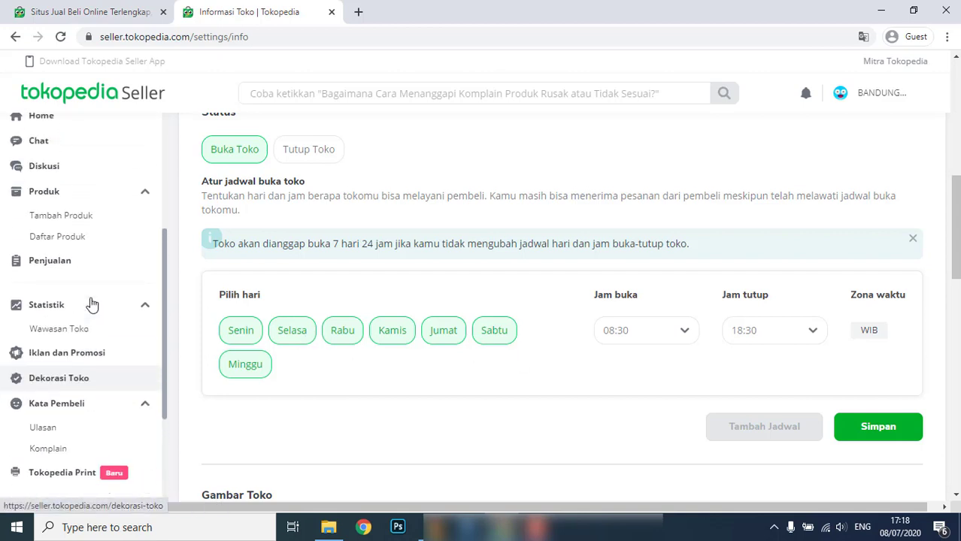
pyautogui.scroll(1, 91, 304)
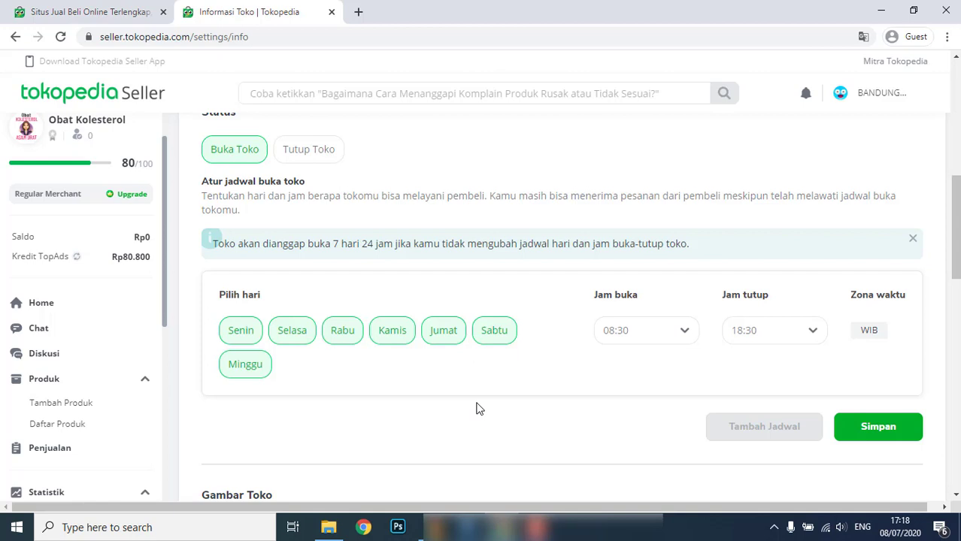
pyautogui.scroll(-2, 476, 408)
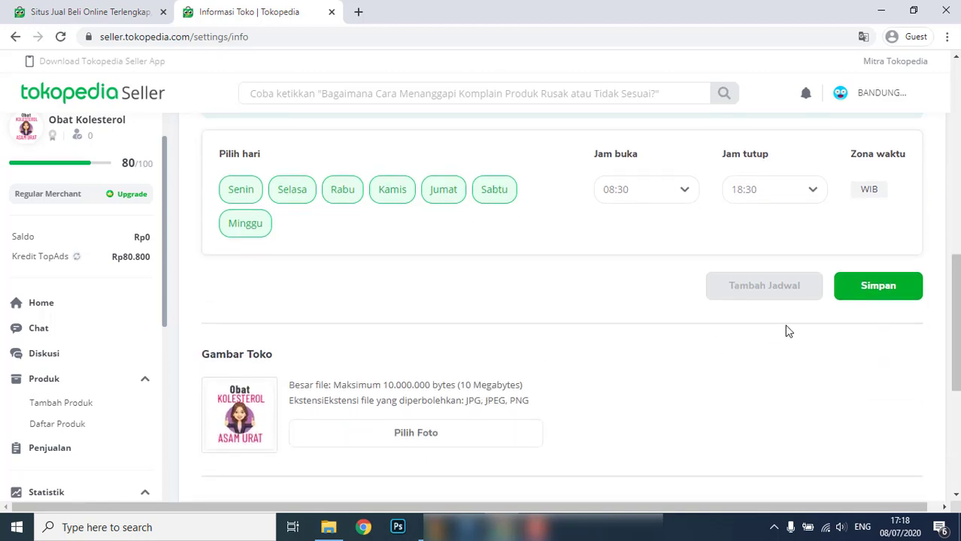
pyautogui.scroll(1, 789, 365)
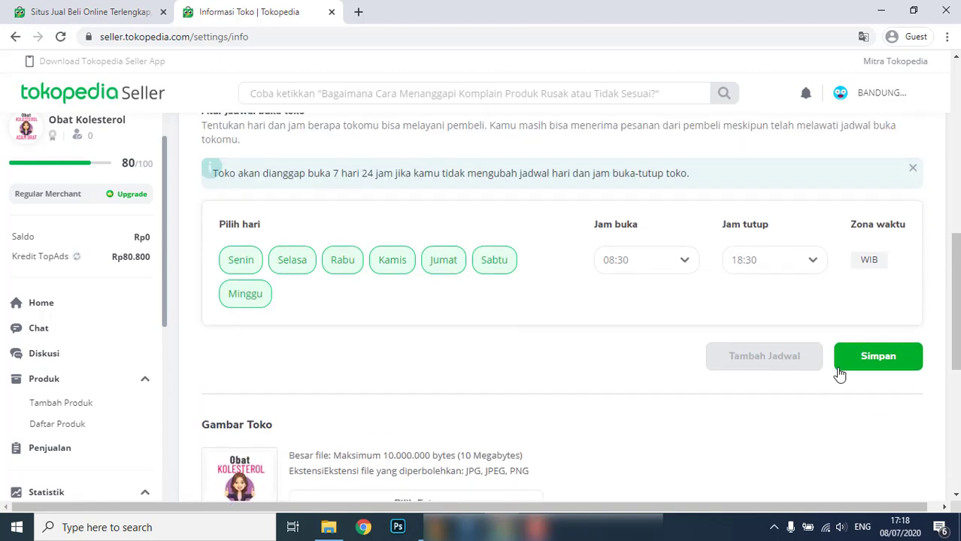
pyautogui.click(886, 366)
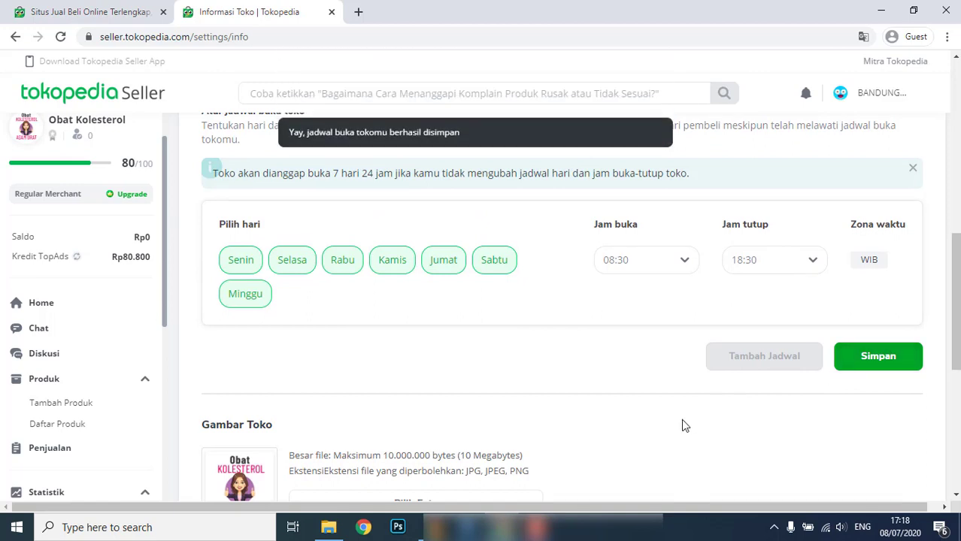
# - Replace the shop picture (Gambar Toko) with "logo toko 1.jpg" from the 3D Objects folder
pyautogui.scroll(-1, 627, 438)
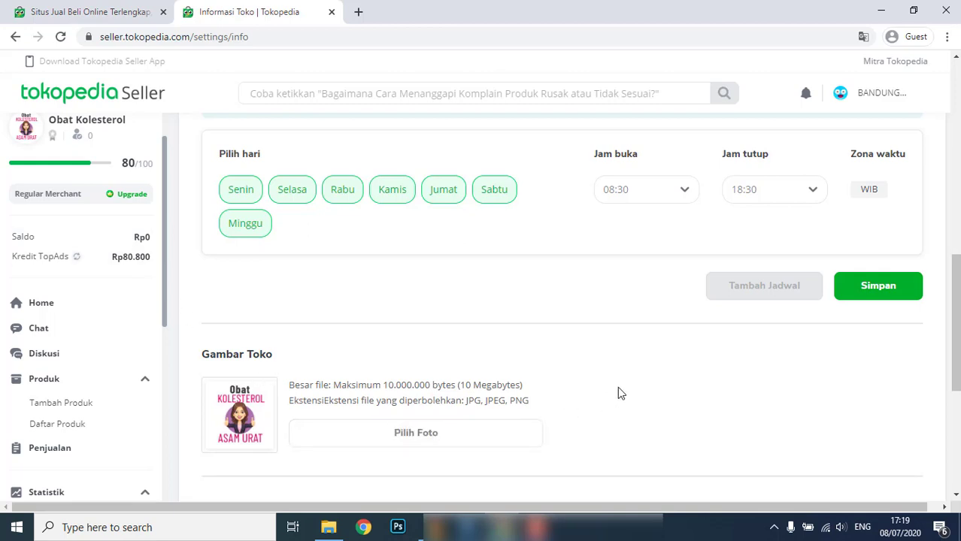
pyautogui.scroll(-1, 620, 388)
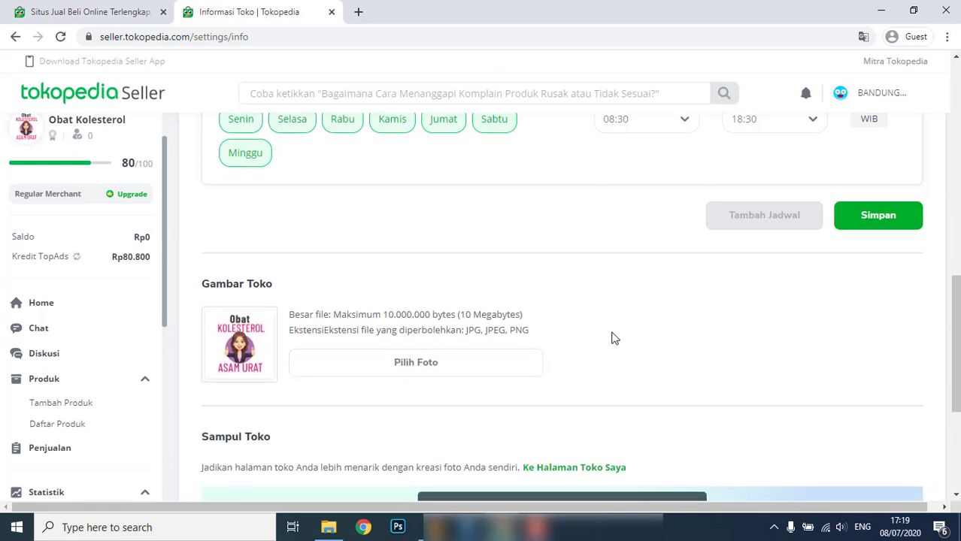
pyautogui.scroll(-2, 613, 338)
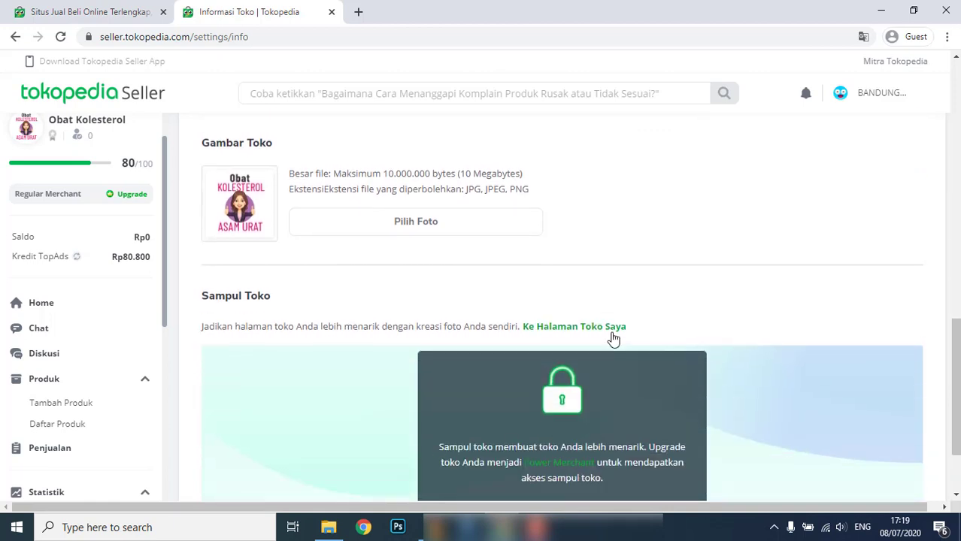
pyautogui.scroll(-1, 612, 338)
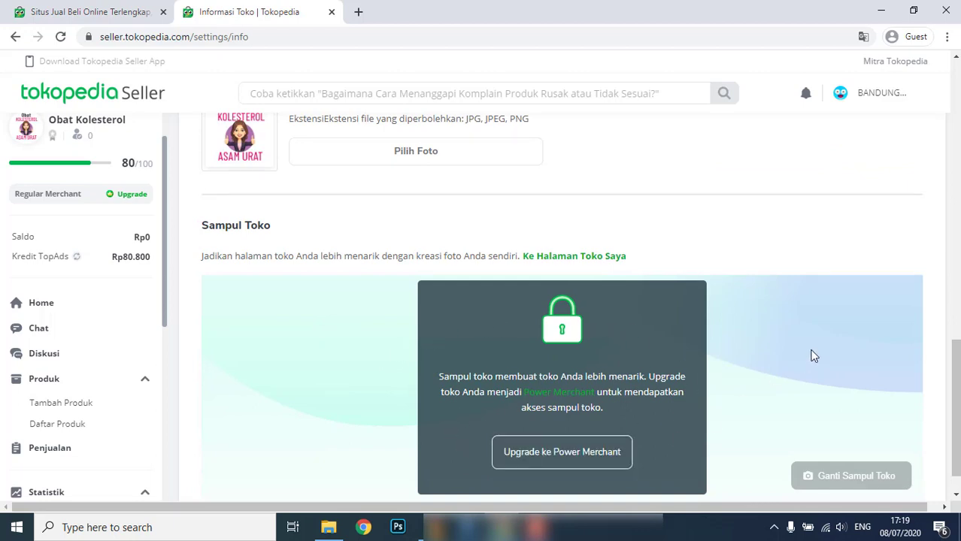
pyautogui.scroll(2, 811, 356)
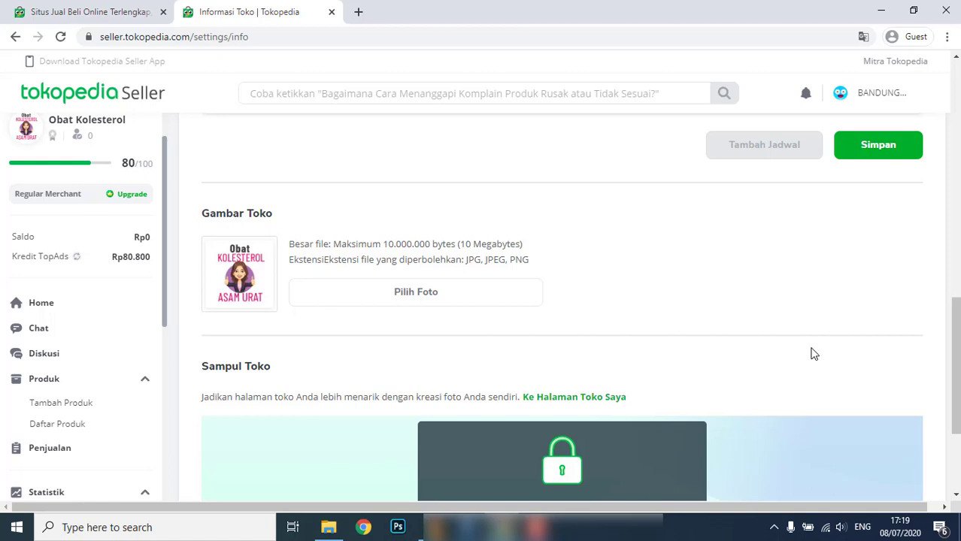
pyautogui.click(404, 300)
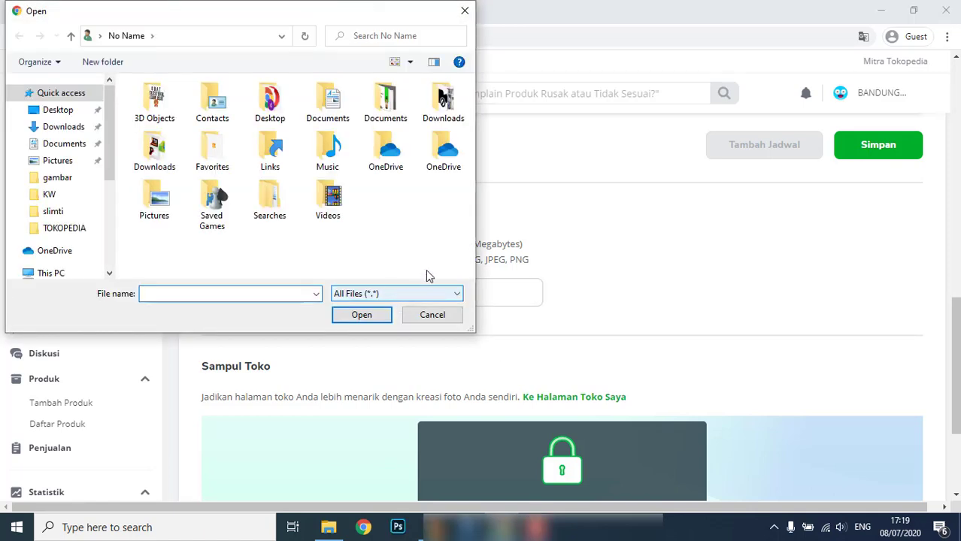
pyautogui.doubleClick(156, 105)
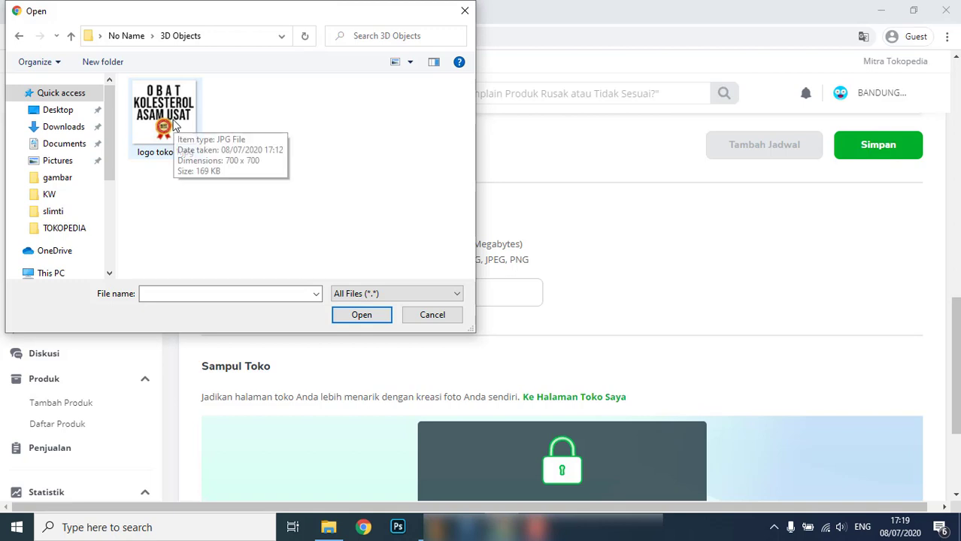
pyautogui.click(173, 119)
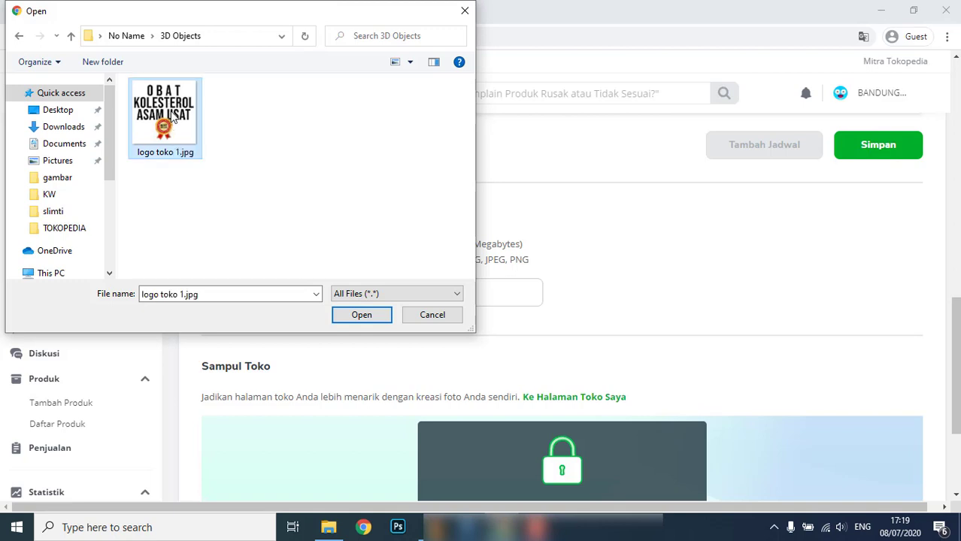
pyautogui.click(361, 318)
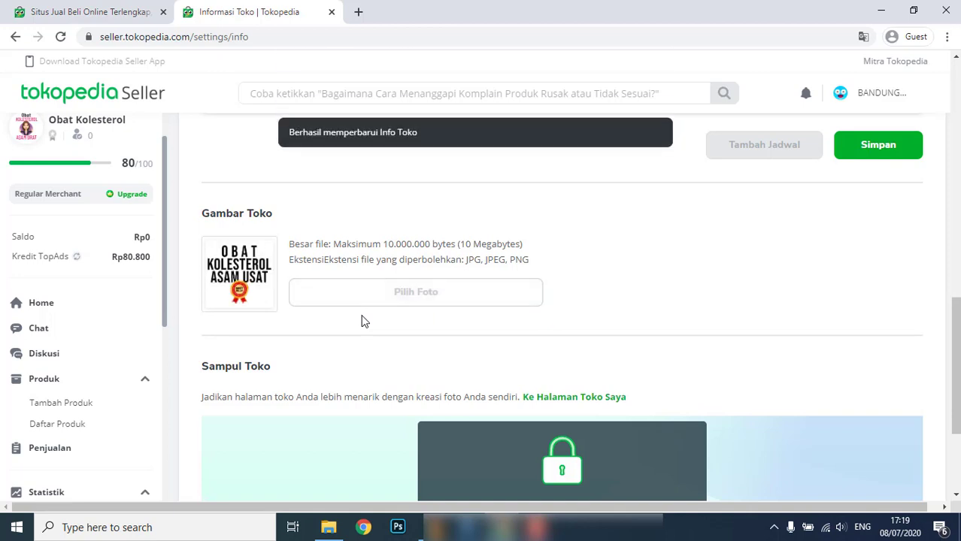
pyautogui.scroll(-2, 695, 273)
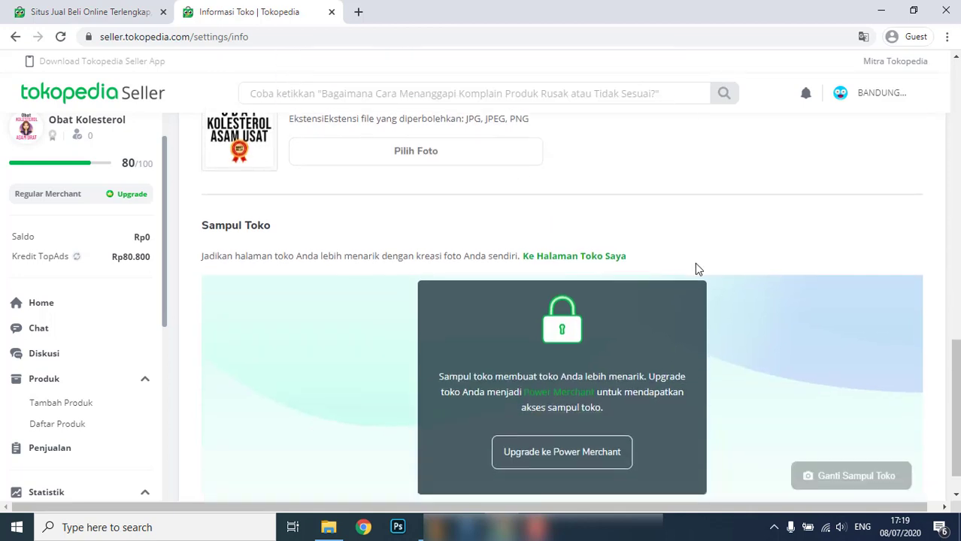
pyautogui.scroll(-1, 738, 203)
pyautogui.scroll(9, 736, 201)
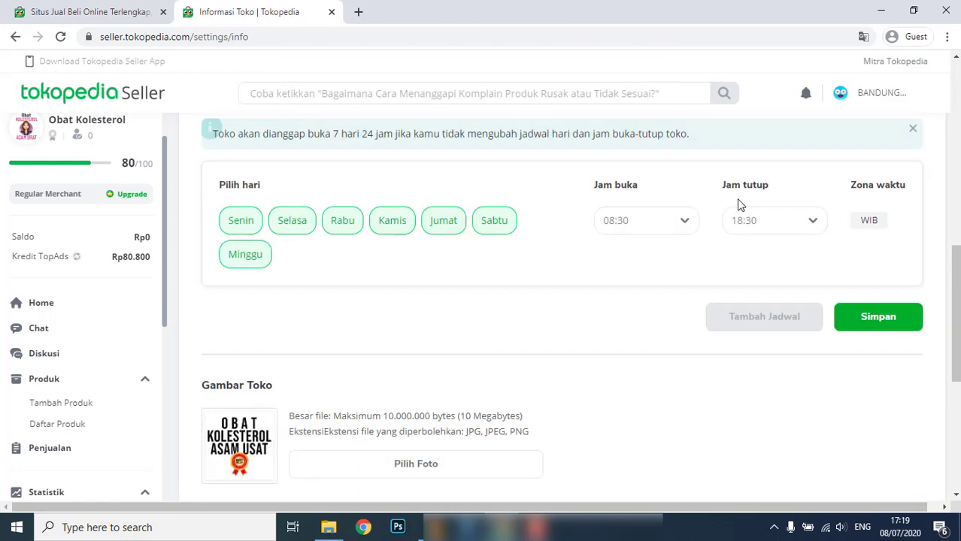
pyautogui.scroll(3, 739, 205)
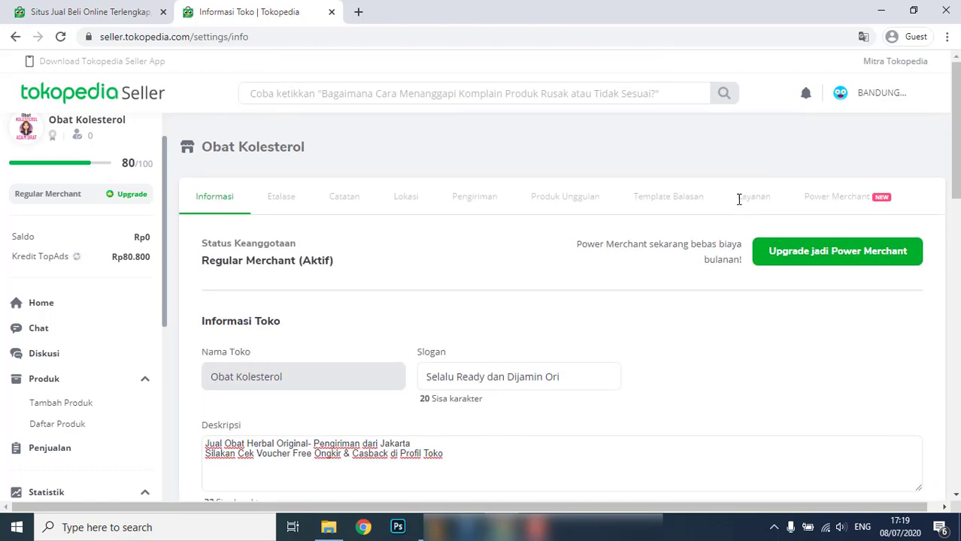